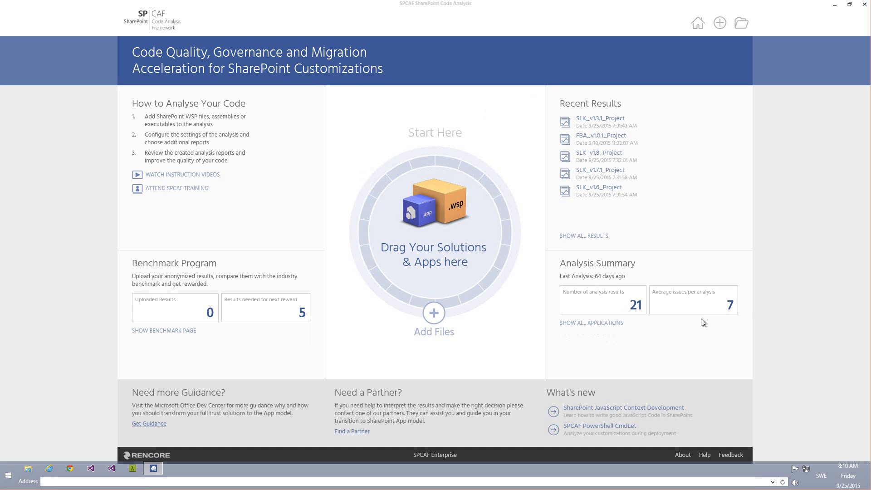
Step: Review the analysis results stored for the SharePointLearningKit application in the list of all applications, and return to the start page
{"action": "left_click", "coordinate": [590, 323]}
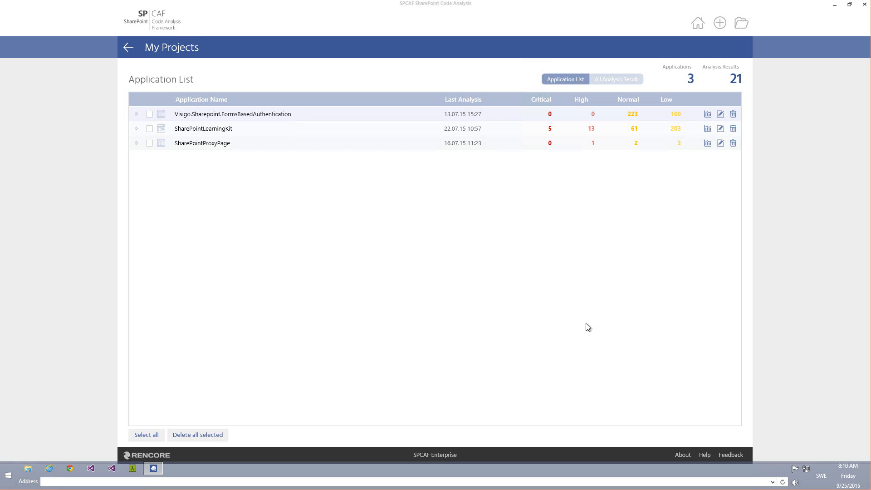
{"action": "left_click", "coordinate": [137, 129]}
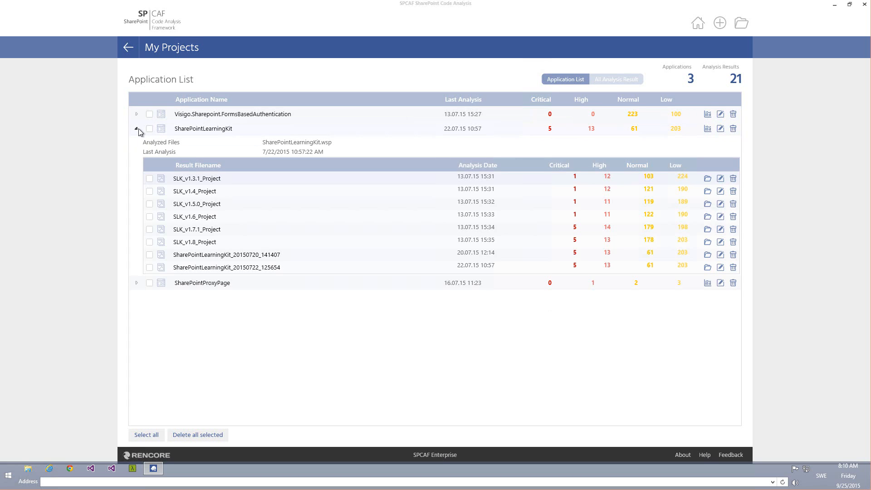
{"action": "left_click", "coordinate": [130, 48]}
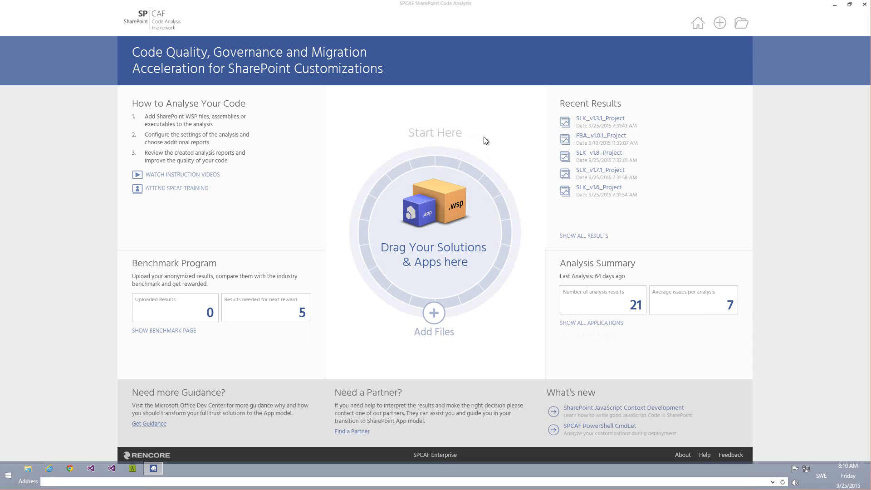
Step: Create a new analysis with MyCompany.Intranet.BaseContentTypes.pdb and MyCompany.Intranet.BaseContentTypes.wsp from the WSPs folder
{"action": "left_click", "coordinate": [434, 313]}
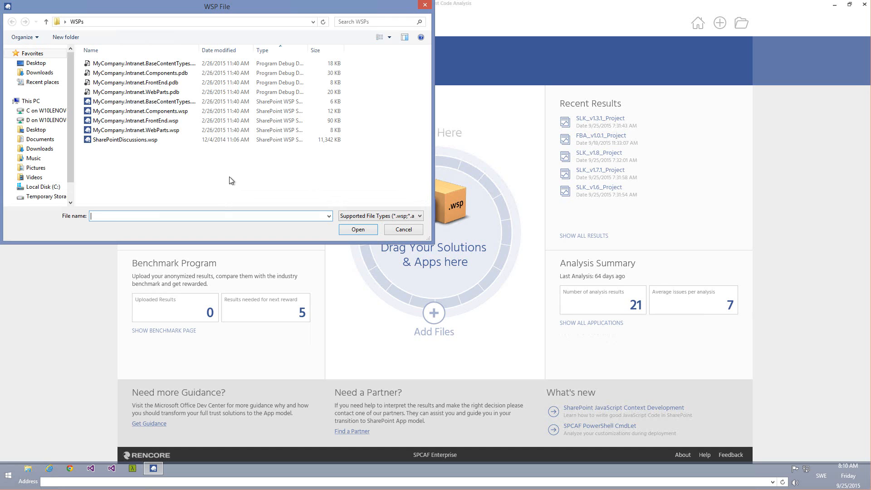
{"action": "left_click", "coordinate": [183, 54]}
{"action": "left_click", "coordinate": [142, 65]}
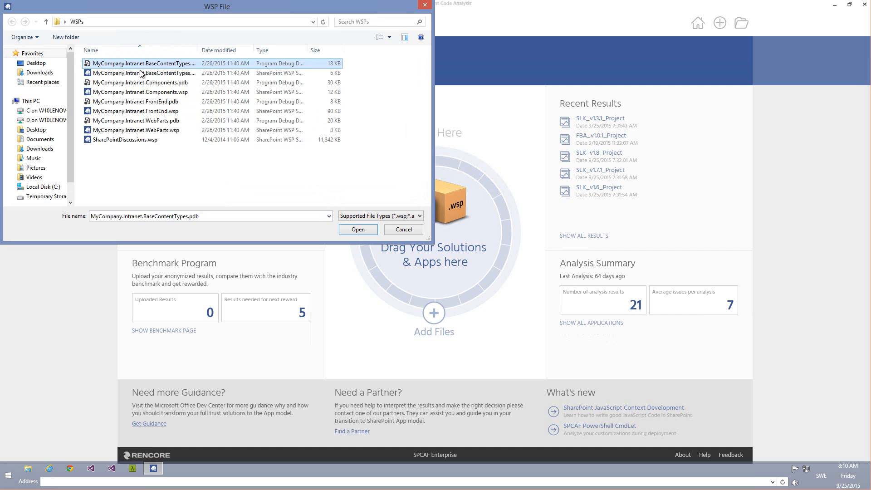
{"action": "left_click", "coordinate": [141, 73], "text": "ctrl"}
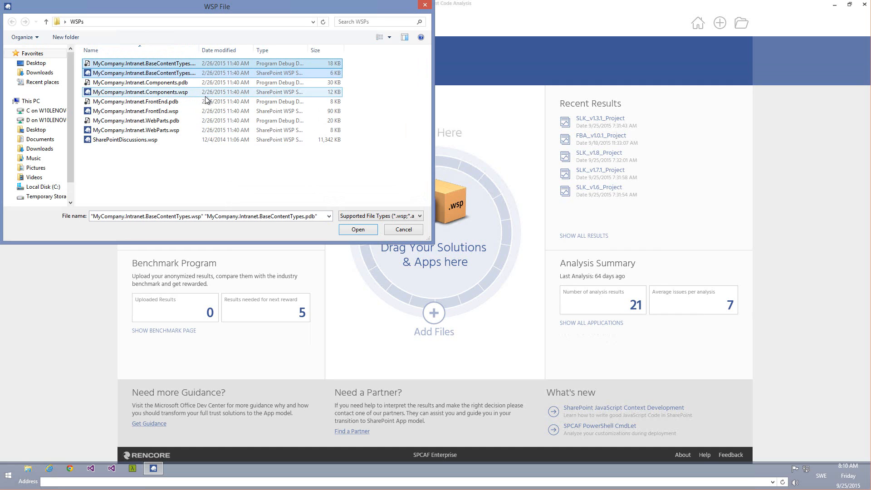
{"action": "left_click", "coordinate": [347, 228]}
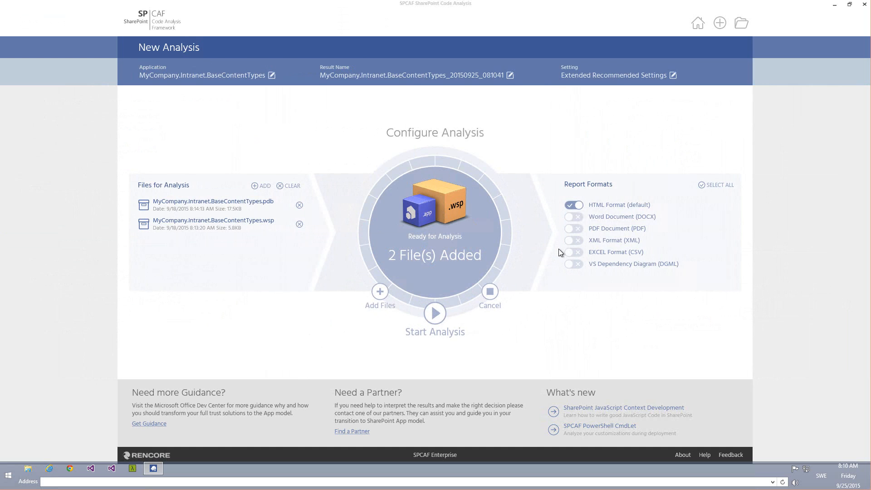
Step: Open the Extended Recommended Settings for editing and save them to the Desktop as "MyCompany Custom Rules"
{"action": "left_click", "coordinate": [610, 75]}
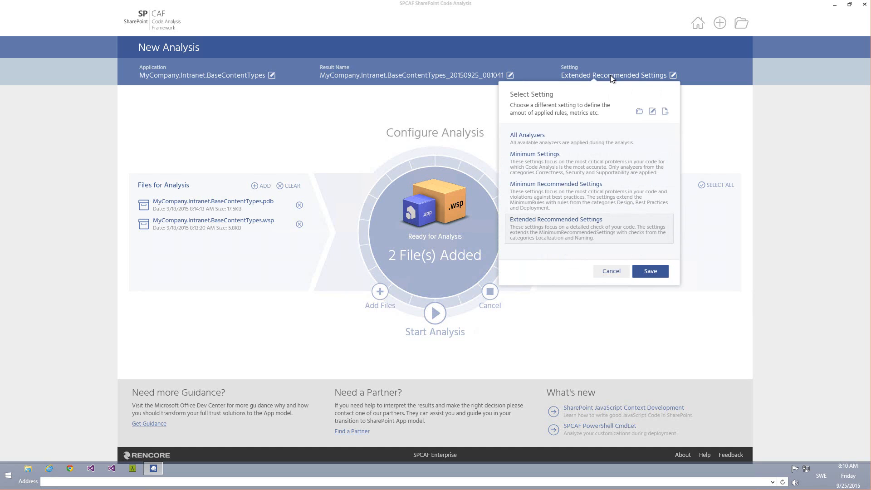
{"action": "left_click", "coordinate": [652, 111]}
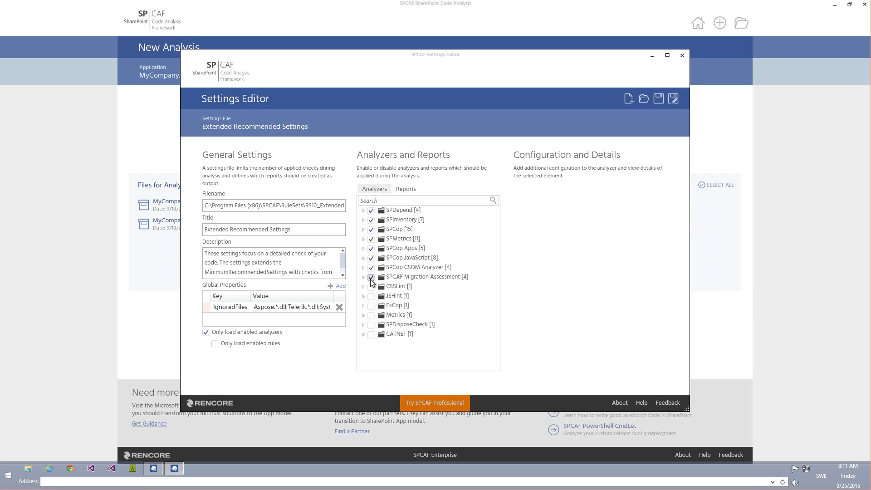
{"action": "left_click", "coordinate": [660, 99]}
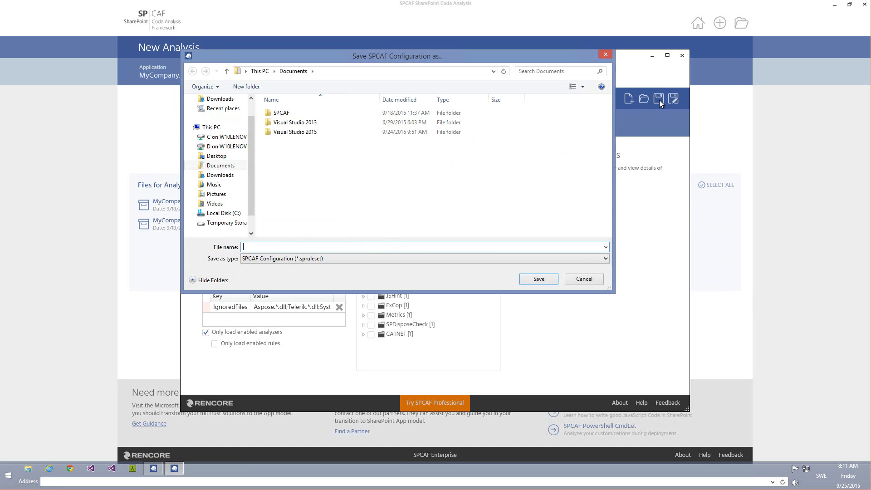
{"action": "left_click", "coordinate": [226, 155]}
{"action": "left_click", "coordinate": [287, 246]}
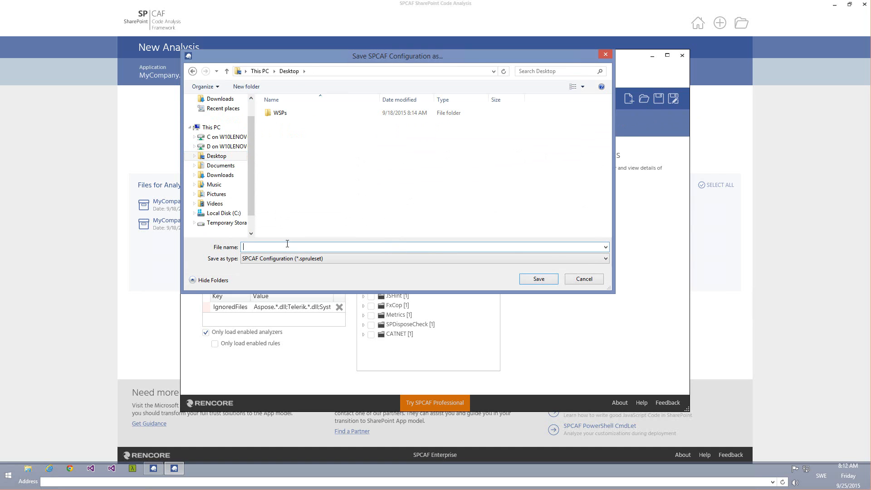
{"action": "type", "text": "MyComapny"}
{"action": "key", "text": "BackSpace"}
{"action": "key", "text": "BackSpace"}
{"action": "key", "text": "BackSpace"}
{"action": "type", "text": "panyt"}
{"action": "key", "text": "BackSpace"}
{"action": "type", "text": "Custom Rules"}
{"action": "key", "text": "Return"}
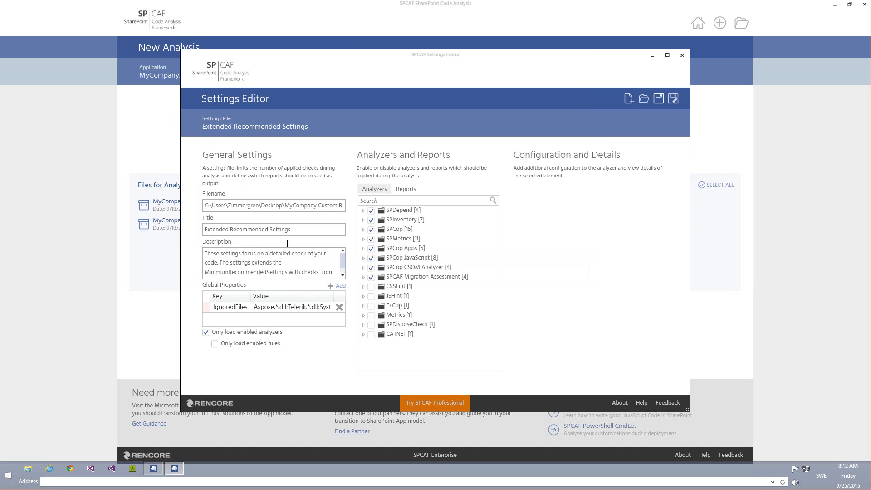
Step: Change the settings title to "My Company Custom Rules", save the settings file and close the Settings Editor
{"action": "triple_click", "coordinate": [299, 231]}
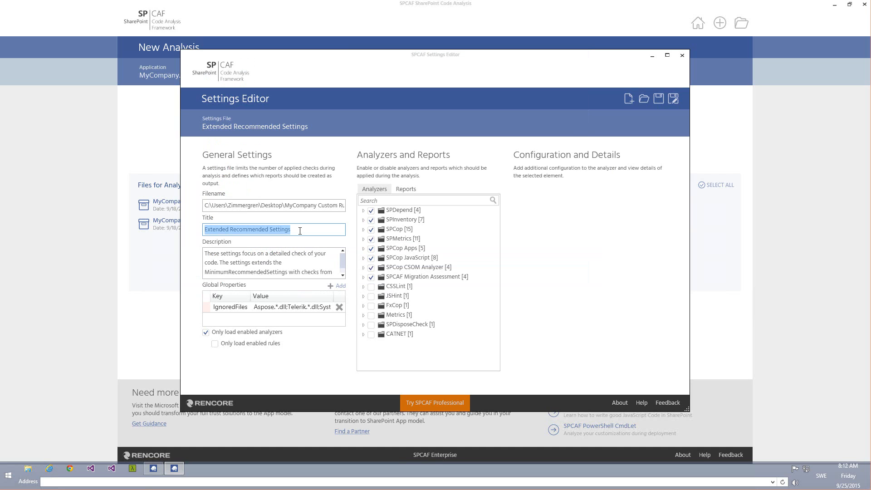
{"action": "key", "text": "Home"}
{"action": "type", "text": "My Comapn"}
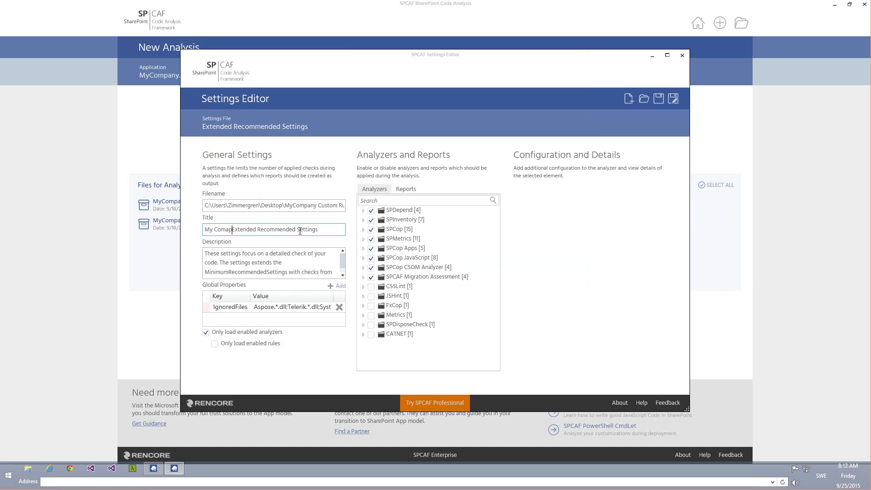
{"action": "key", "text": "BackSpace"}
{"action": "key", "text": "BackSpace"}
{"action": "key", "text": "BackSpace"}
{"action": "type", "text": "pany Custom Rules"}
{"action": "key", "text": "shift+End"}
{"action": "key", "text": "Delete"}
{"action": "left_click", "coordinate": [659, 99]}
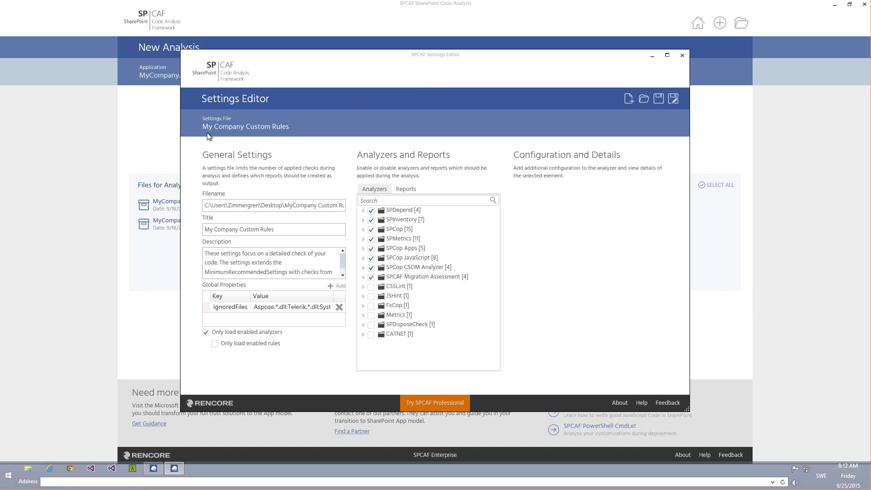
{"action": "left_click", "coordinate": [682, 55]}
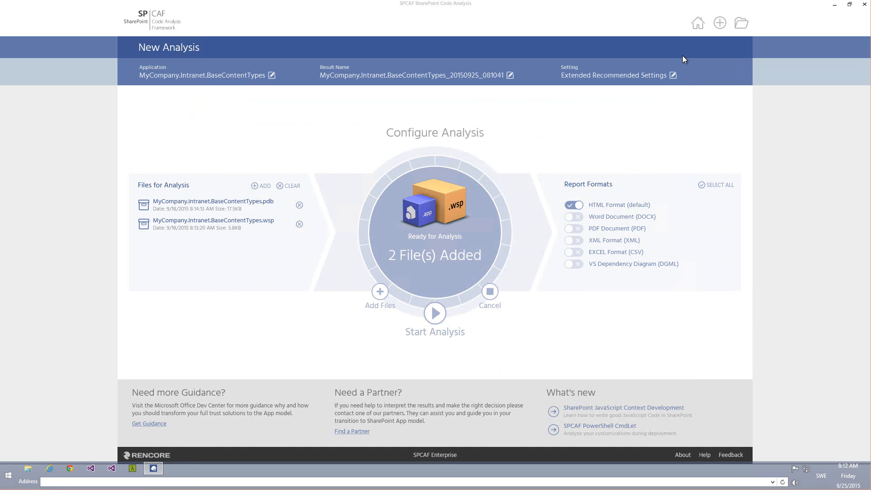
Step: Load MyCompany Custom Rules.spruleset from the Desktop as the analysis setting and start the analysis
{"action": "left_click", "coordinate": [608, 77]}
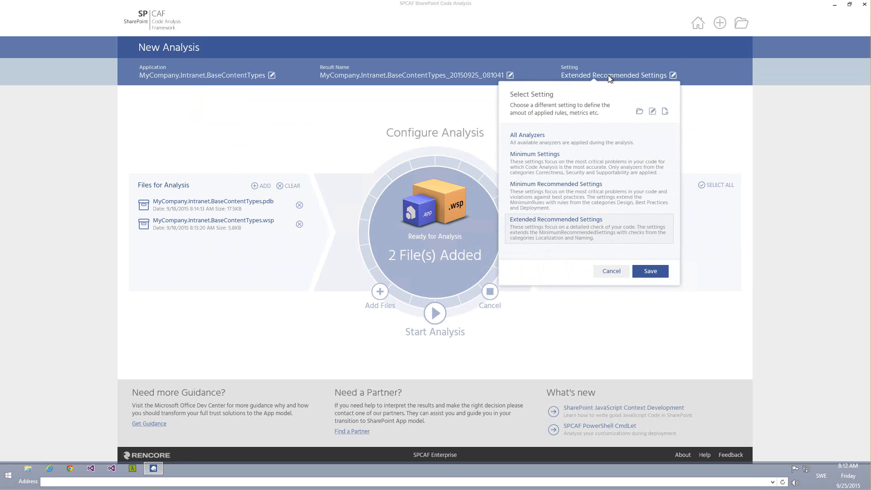
{"action": "left_click", "coordinate": [639, 111]}
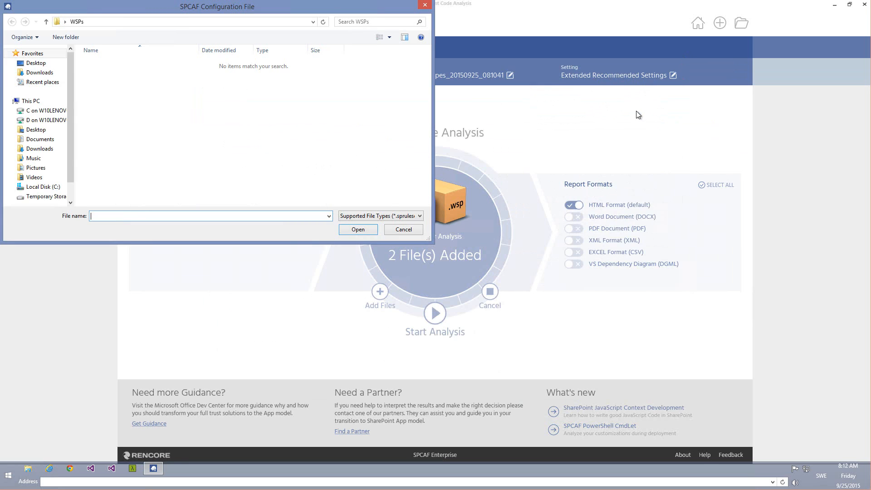
{"action": "left_click", "coordinate": [21, 131]}
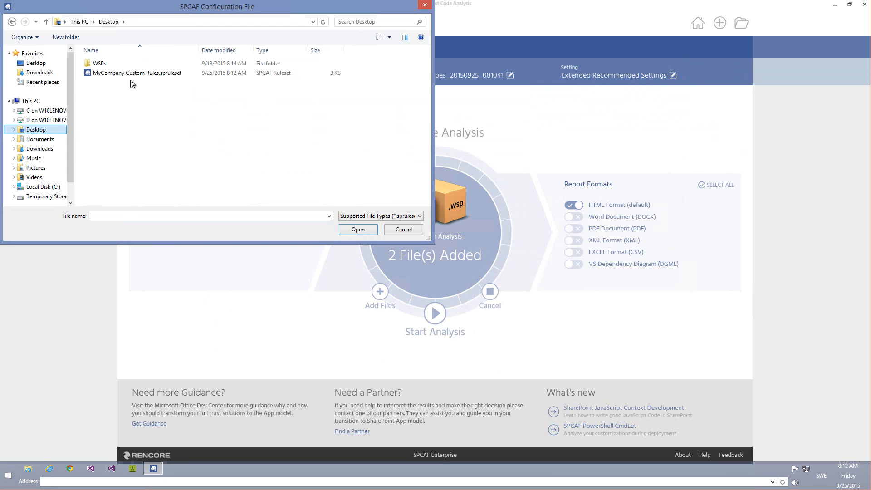
{"action": "left_click", "coordinate": [131, 75]}
{"action": "double_click", "coordinate": [131, 75]}
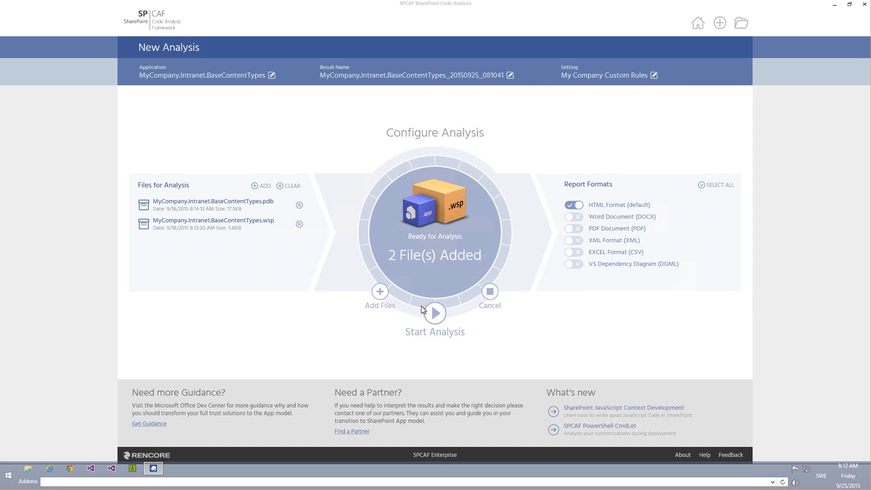
{"action": "left_click", "coordinate": [438, 317]}
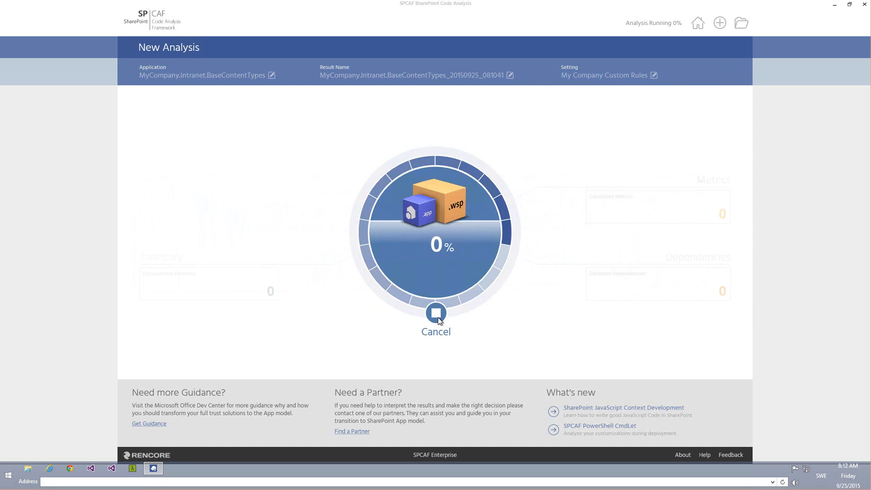